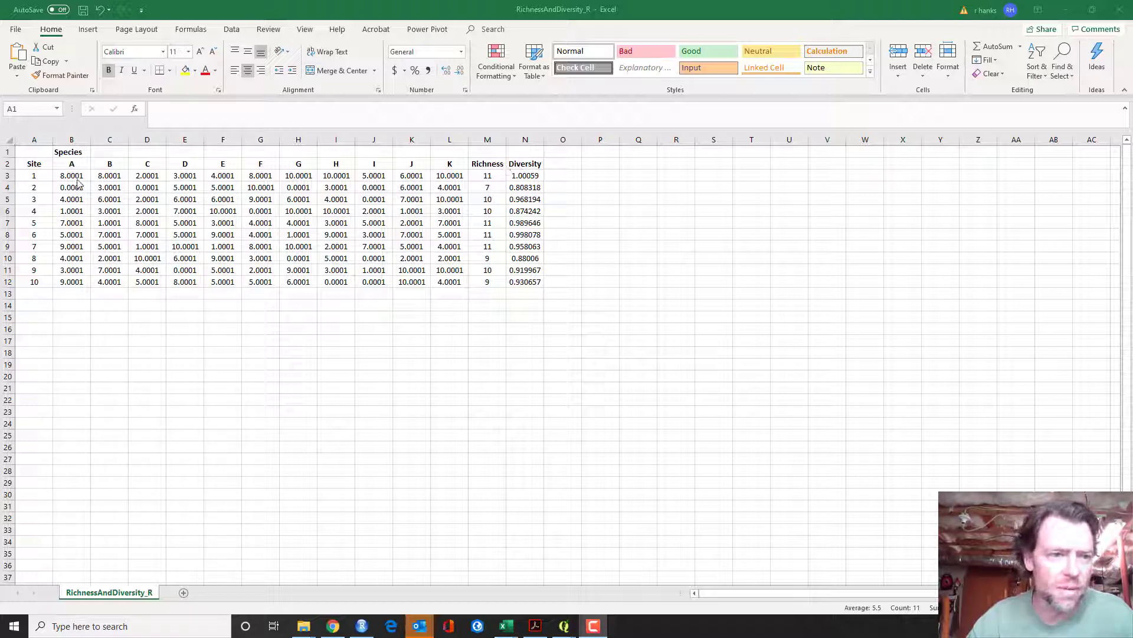
# Check the RANDBETWEEN count formulas in B3 and B4, then re-enter the N3 Diversity formula to recalculate site 1 to Richness 9, Diversity 0.910038
pyautogui.click(76, 177)
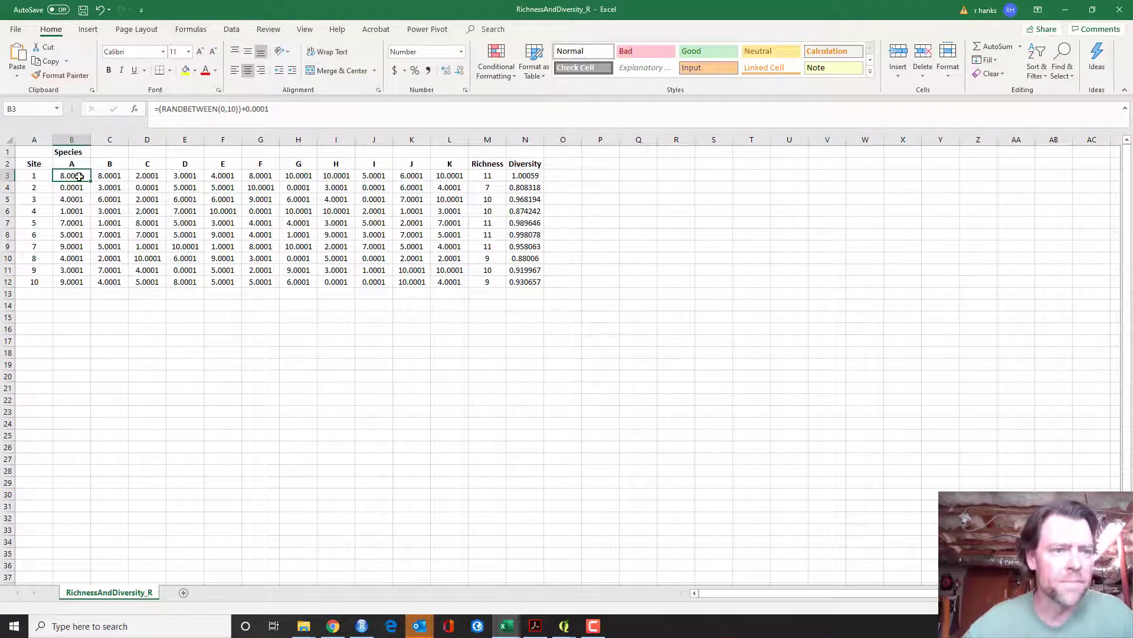
pyautogui.press('Down')
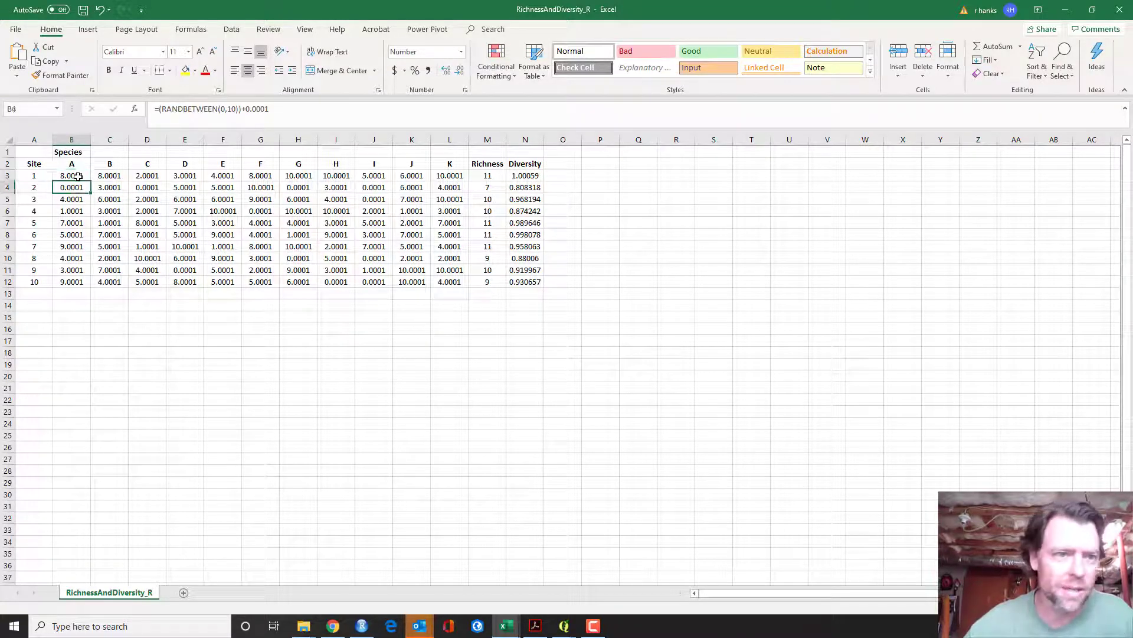
pyautogui.click(534, 175)
pyautogui.doubleClick(535, 175)
pyautogui.press('Return')
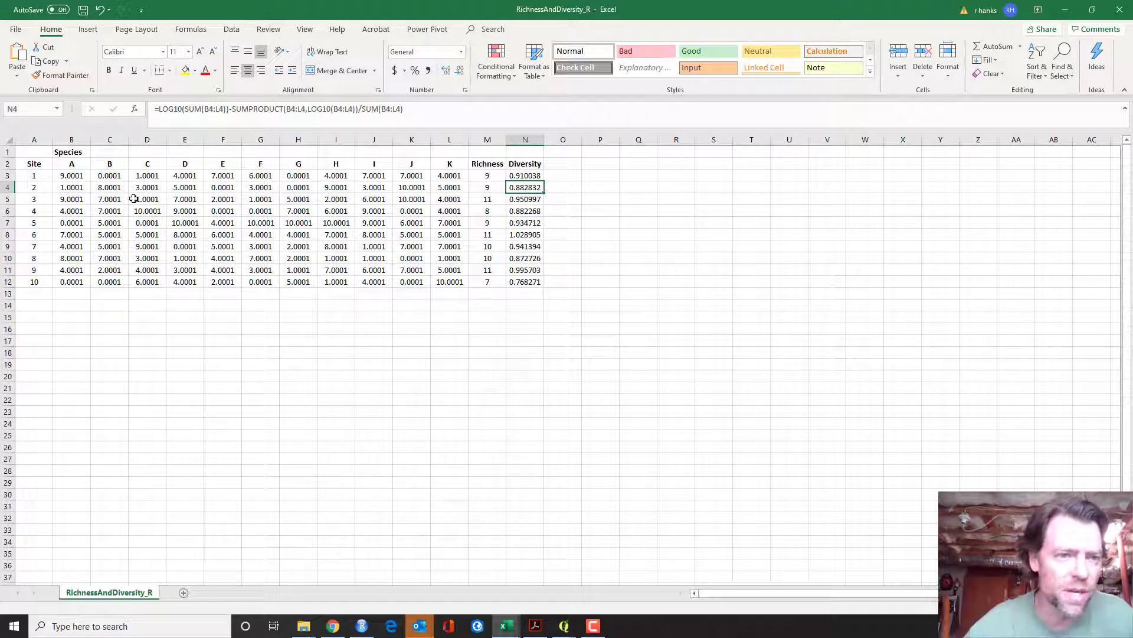
# Review the M3 COUNTIF Richness formula and re-enter it, giving site 1 Richness 11 and Diversity 0.972141
pyautogui.click(496, 176)
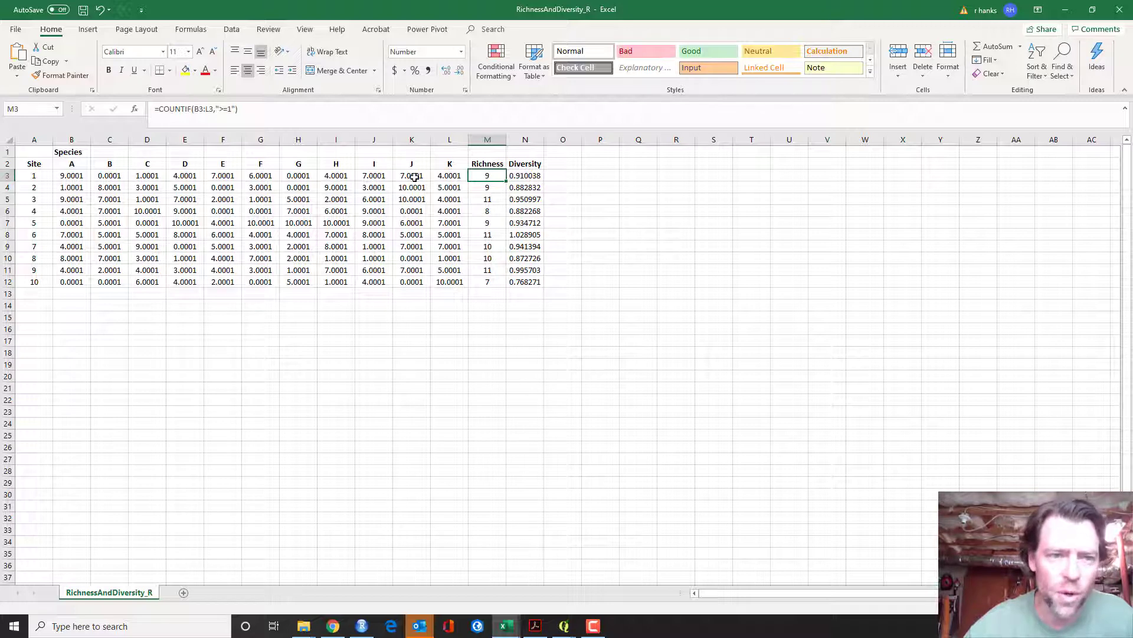
pyautogui.hotkey('ctrl', 'Down')
pyautogui.doubleClick(497, 176)
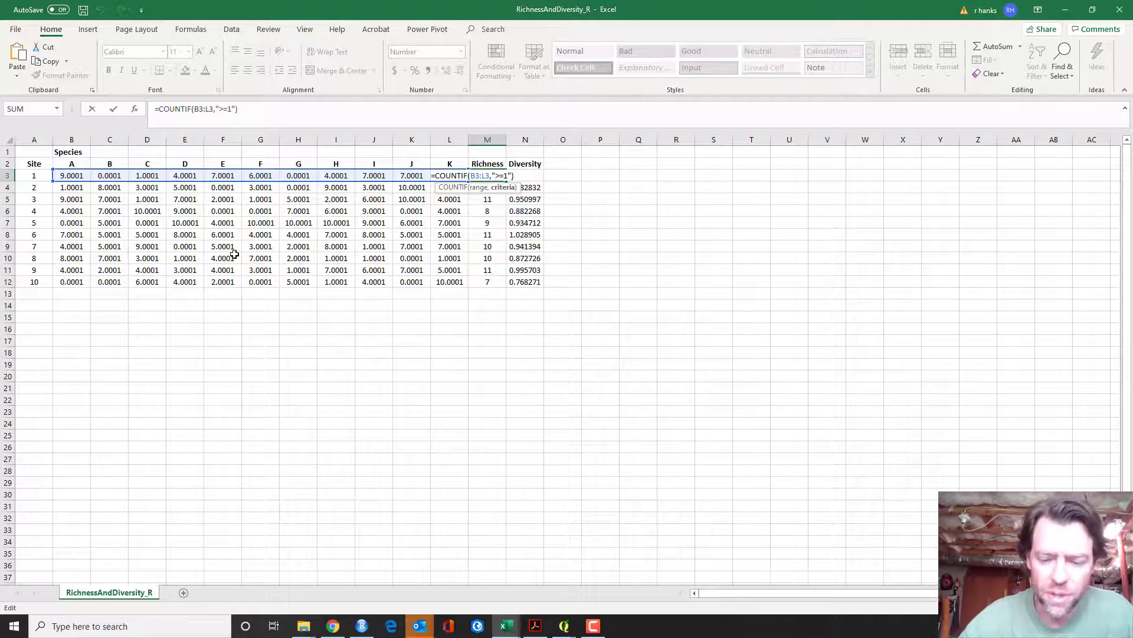
pyautogui.press('Return')
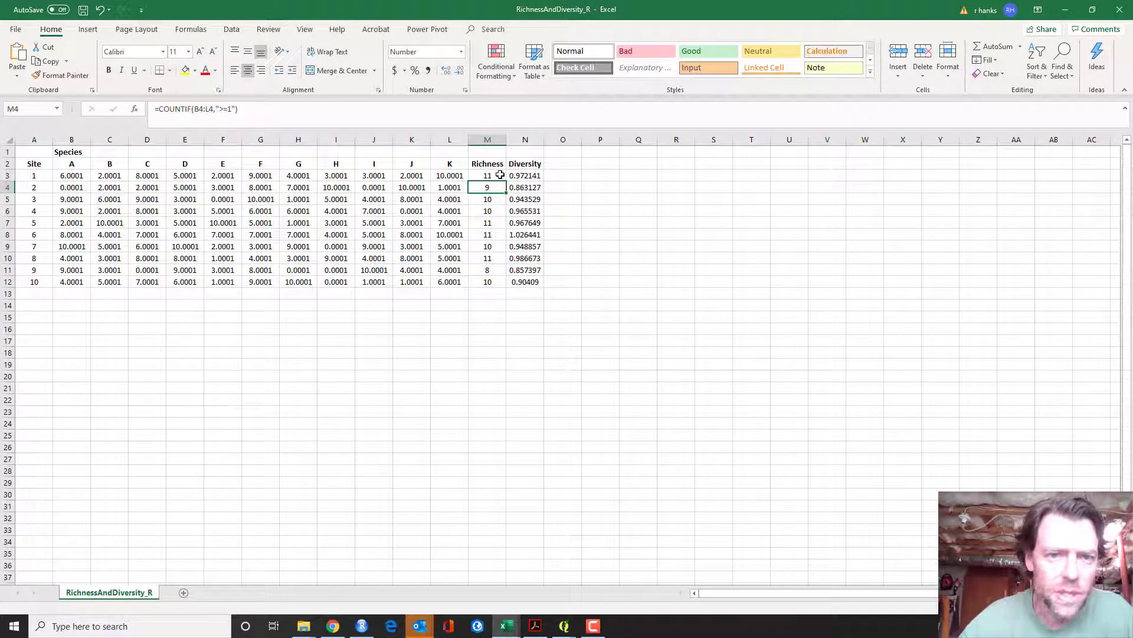
pyautogui.click(500, 174)
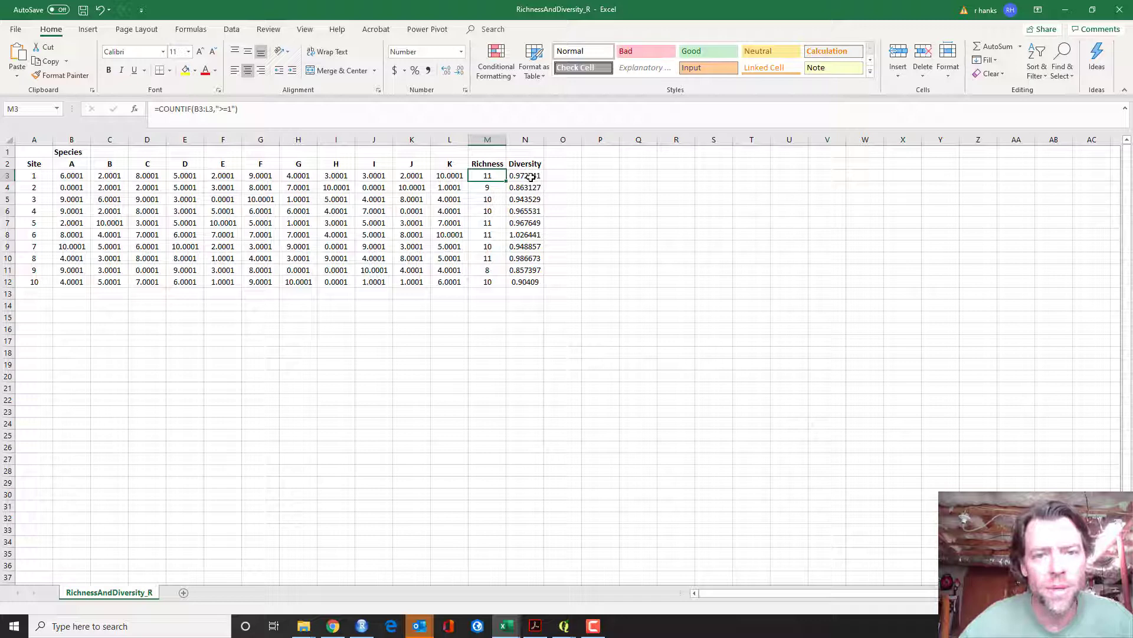
# Re-enter the N3 LOG10/SUMPRODUCT Diversity formula so Diversity spans 0.821782 to 1.012313
pyautogui.doubleClick(530, 176)
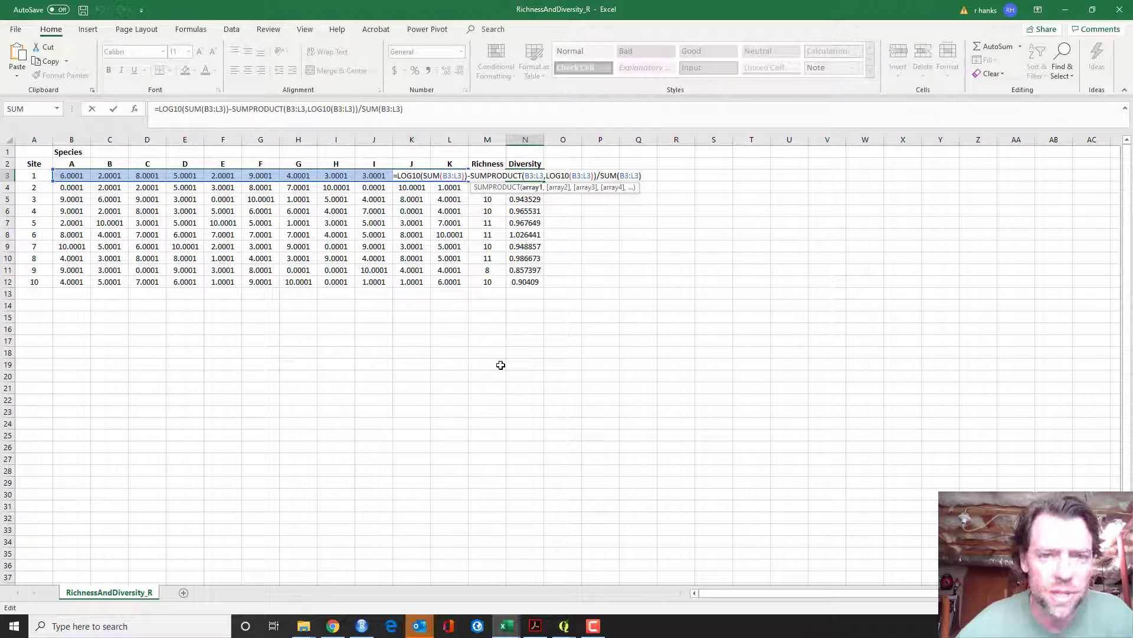
pyautogui.press('Return')
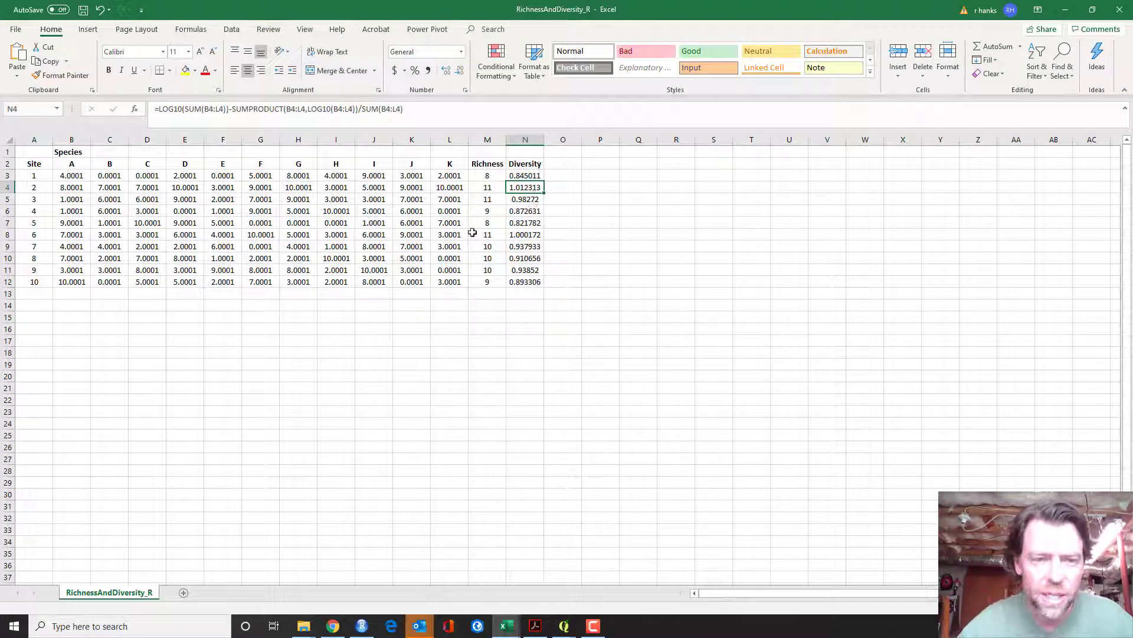
# Zoom in and re-enter the N3 Diversity formula twice, leaving Diversity between 0.82252 and 0.97794
pyautogui.keyDown('ctrl'); pyautogui.scroll(1, 468, 235); pyautogui.keyUp('ctrl')
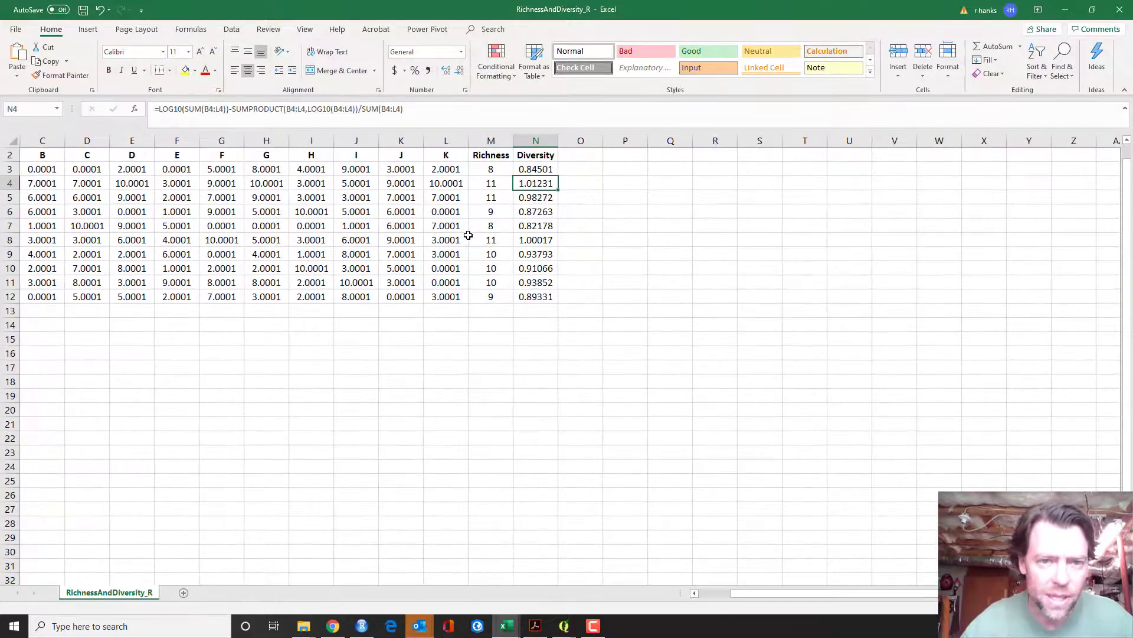
pyautogui.keyDown('ctrl'); pyautogui.scroll(2, 468, 235); pyautogui.keyUp('ctrl')
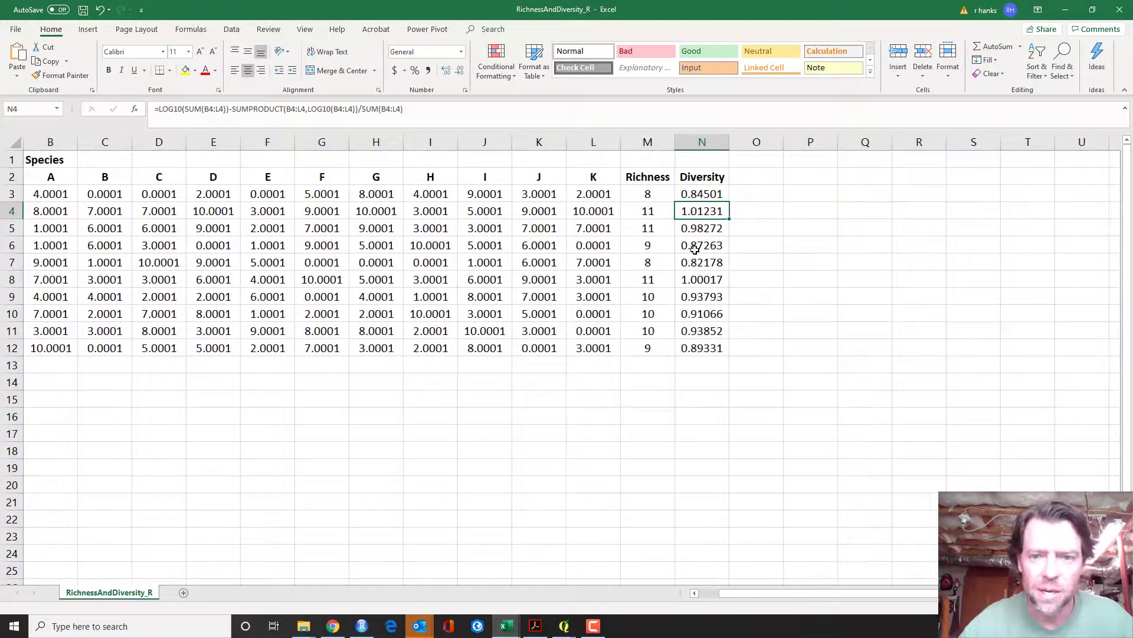
pyautogui.doubleClick(700, 194)
pyautogui.press('Return')
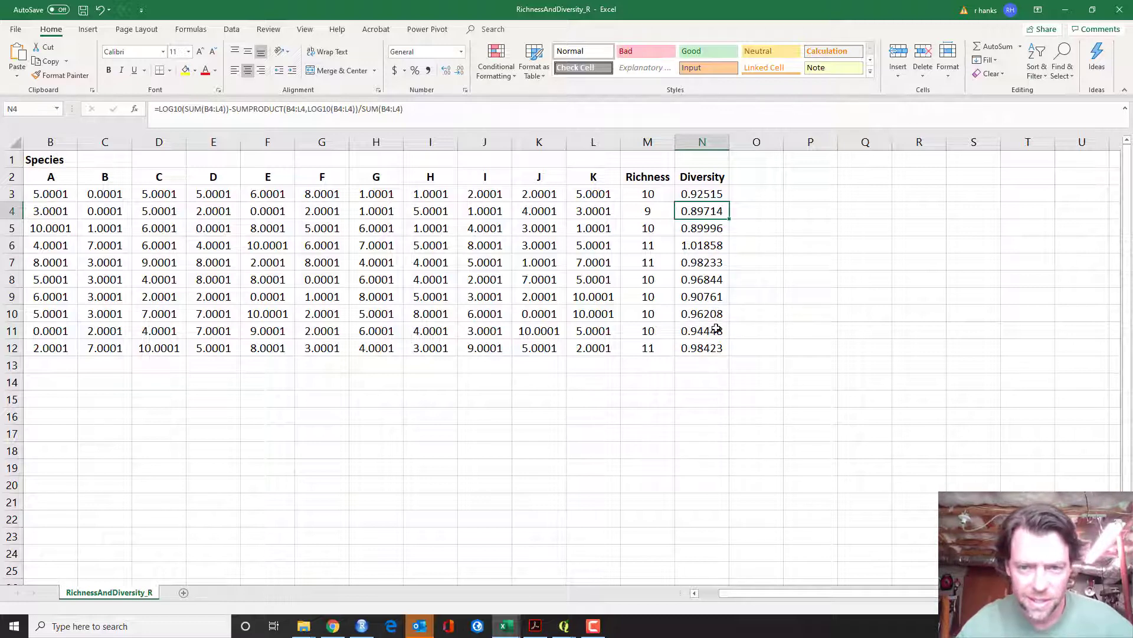
pyautogui.doubleClick(694, 193)
pyautogui.press('Return')
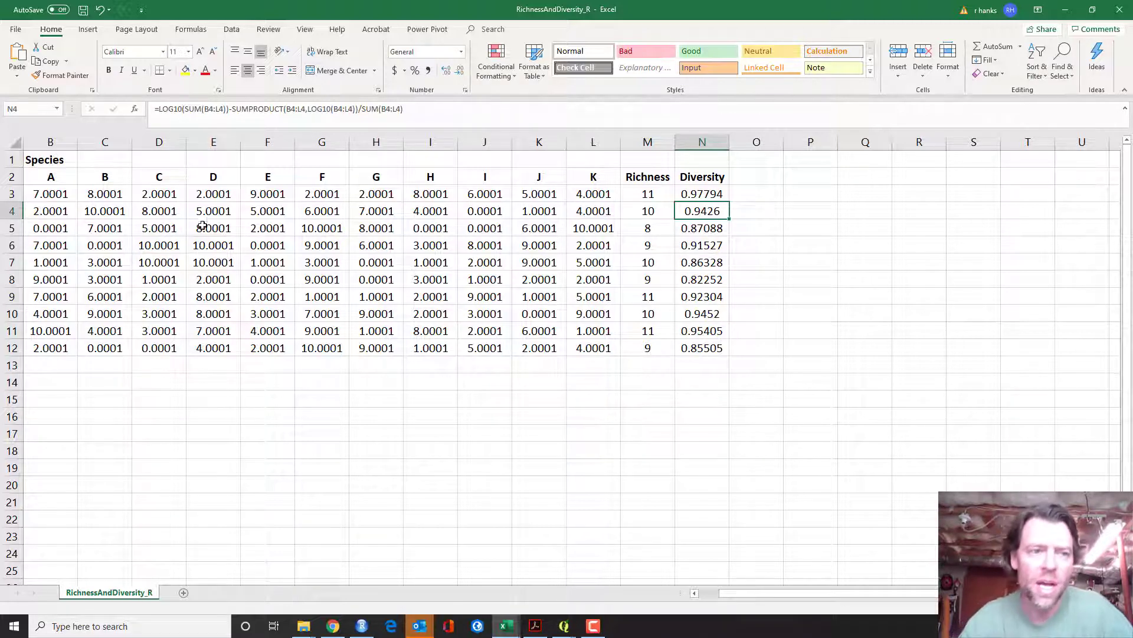
pyautogui.hscroll(-1, 36, 210)
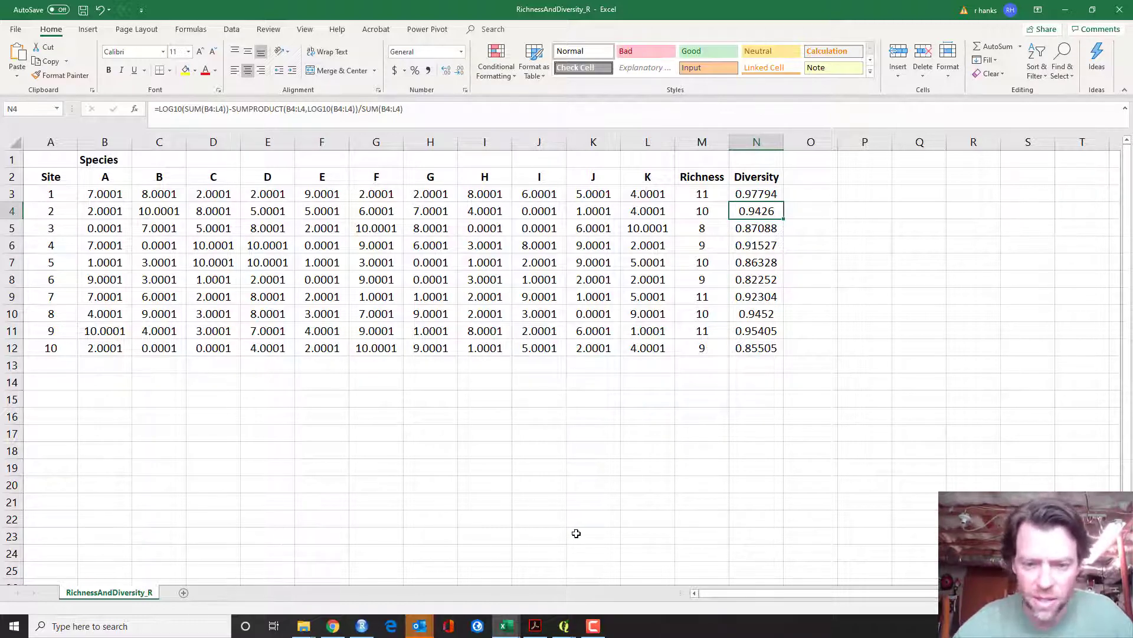
# In the RStudio console, clear the old command and run nrow(bugcomm), returning 112
pyautogui.click(362, 626)
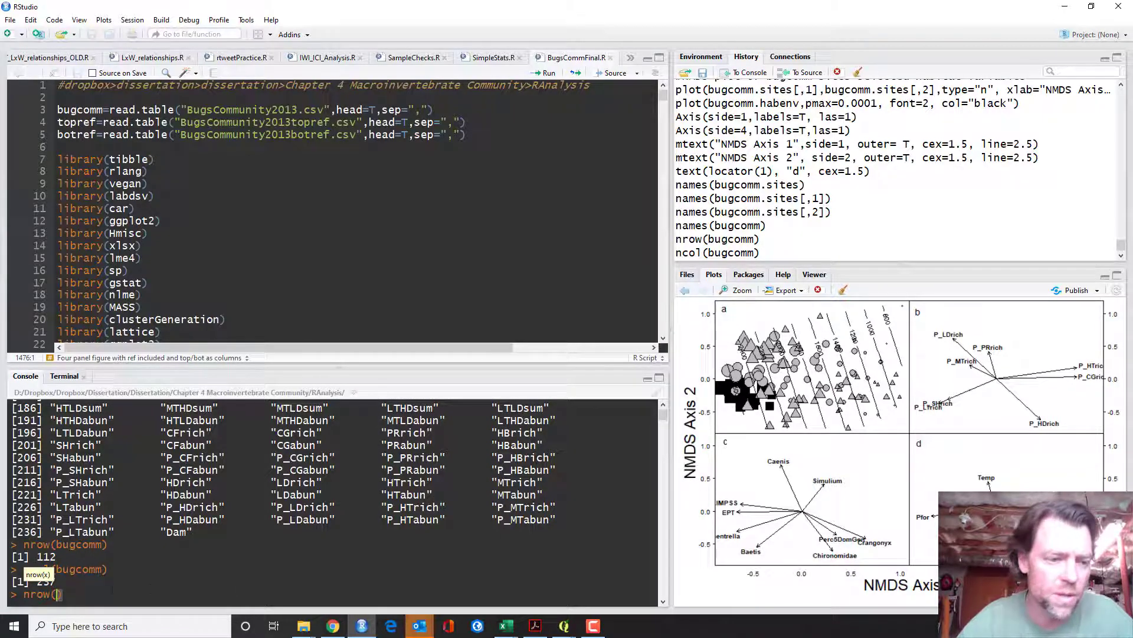
pyautogui.moveTo(88, 596); pyautogui.dragTo(24, 595)
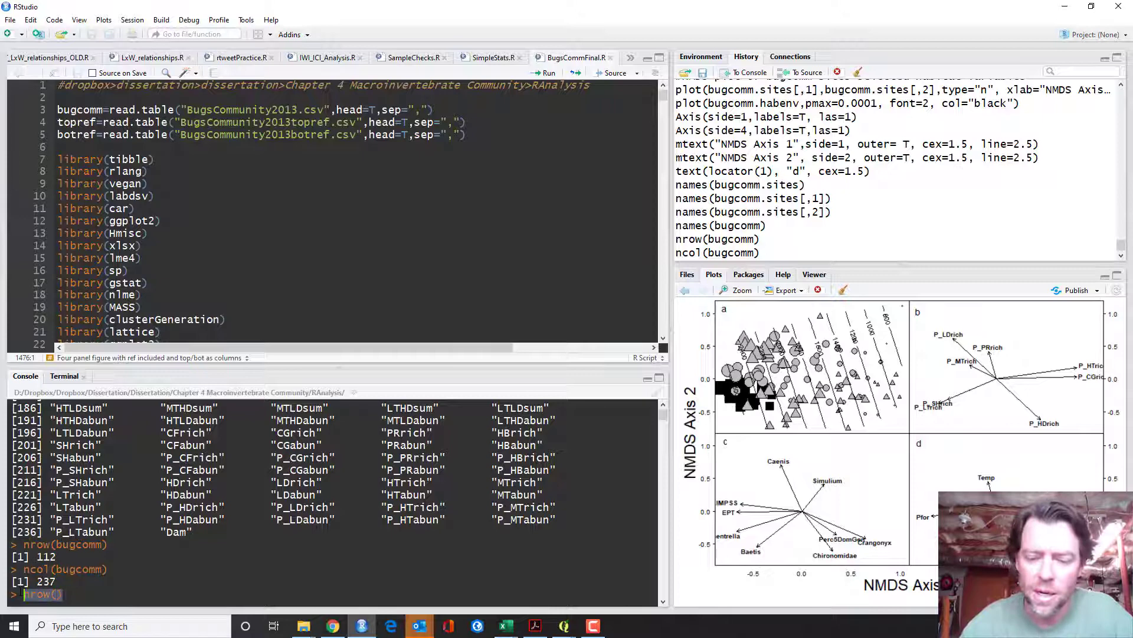
pyautogui.press('BackSpace')
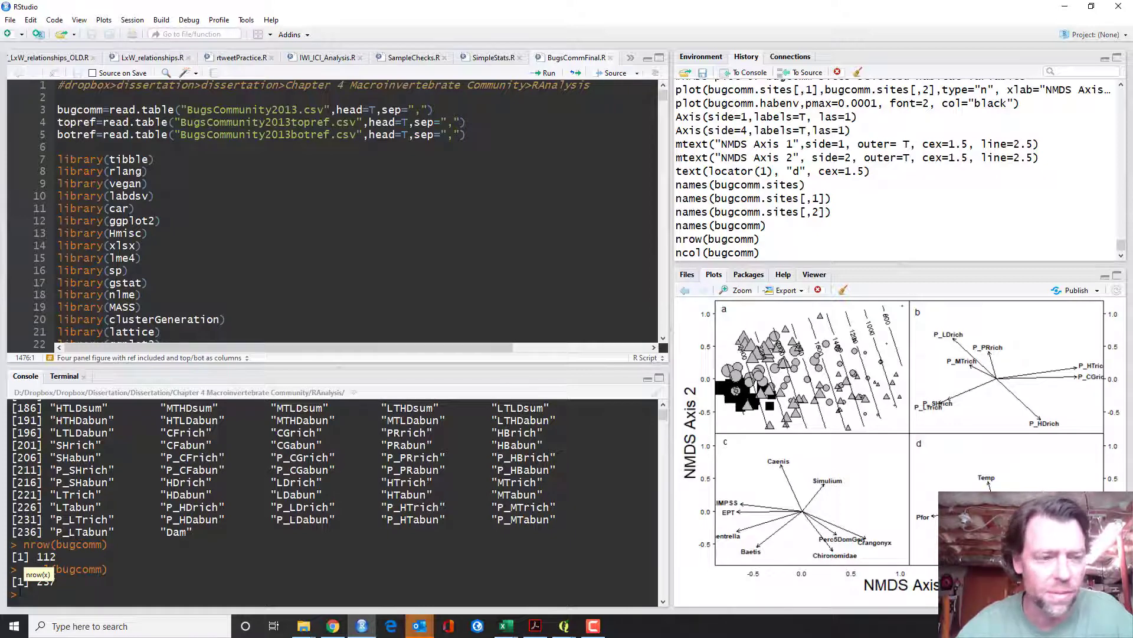
pyautogui.write('bug')
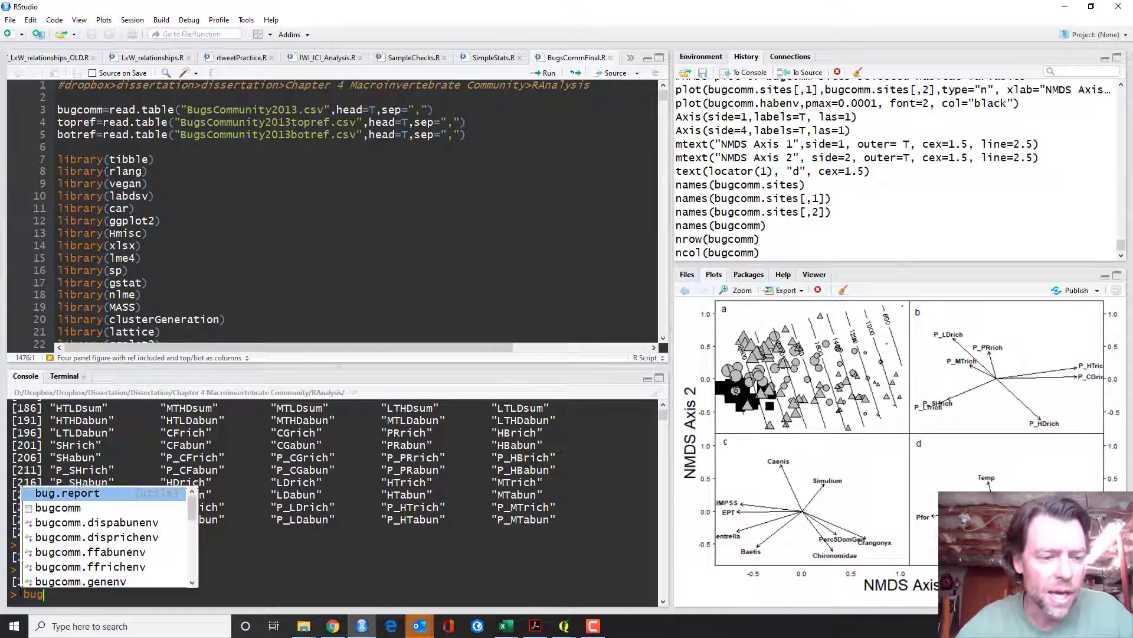
pyautogui.press('BackSpace')
pyautogui.press('BackSpace')
pyautogui.press('BackSpace')
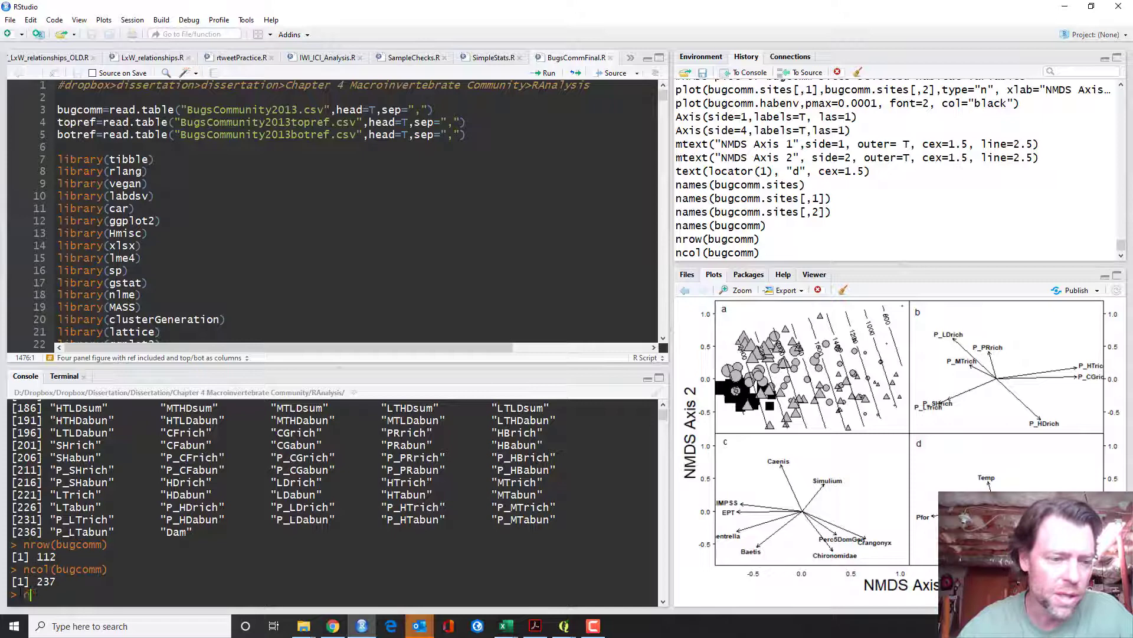
pyautogui.write('nc')
pyautogui.press('BackSpace')
pyautogui.write('row')
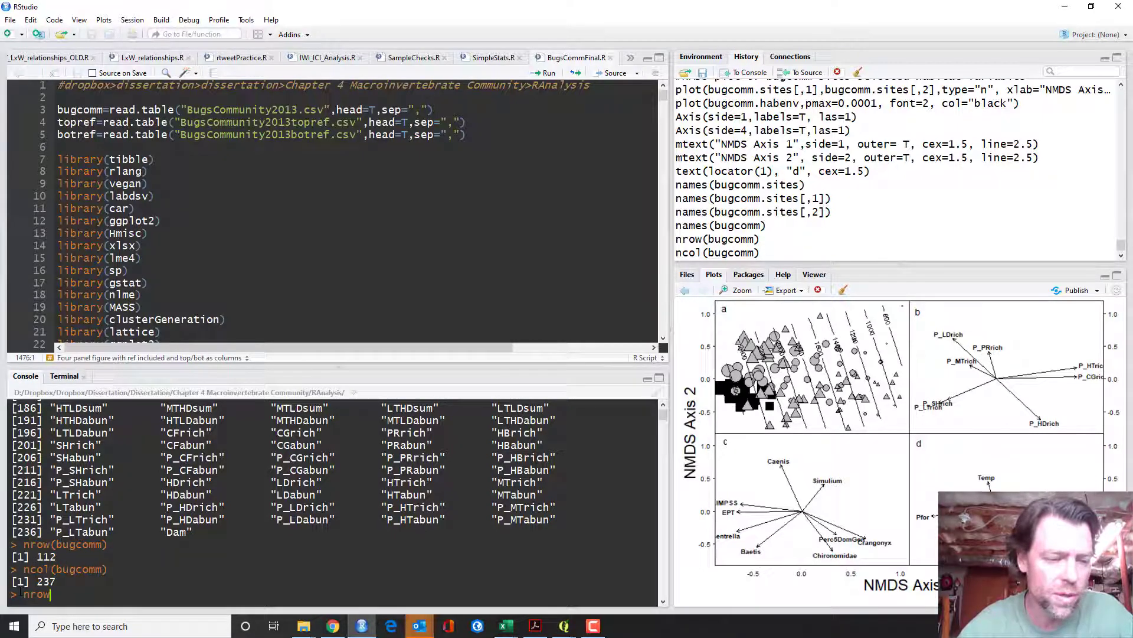
pyautogui.write('(bugcomm')
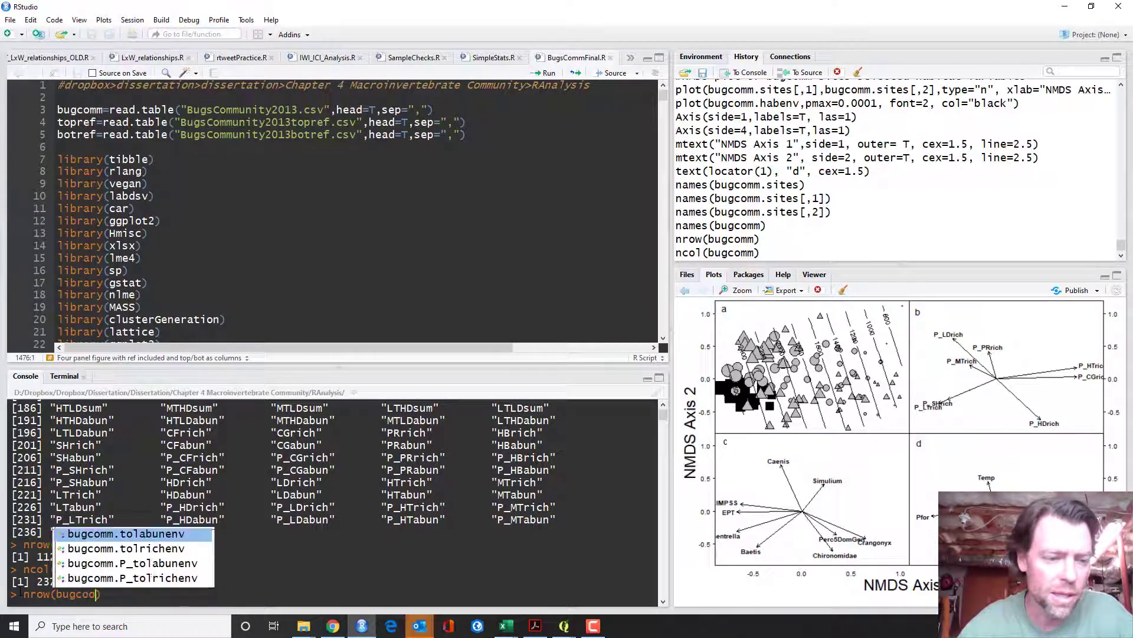
pyautogui.press('Escape')
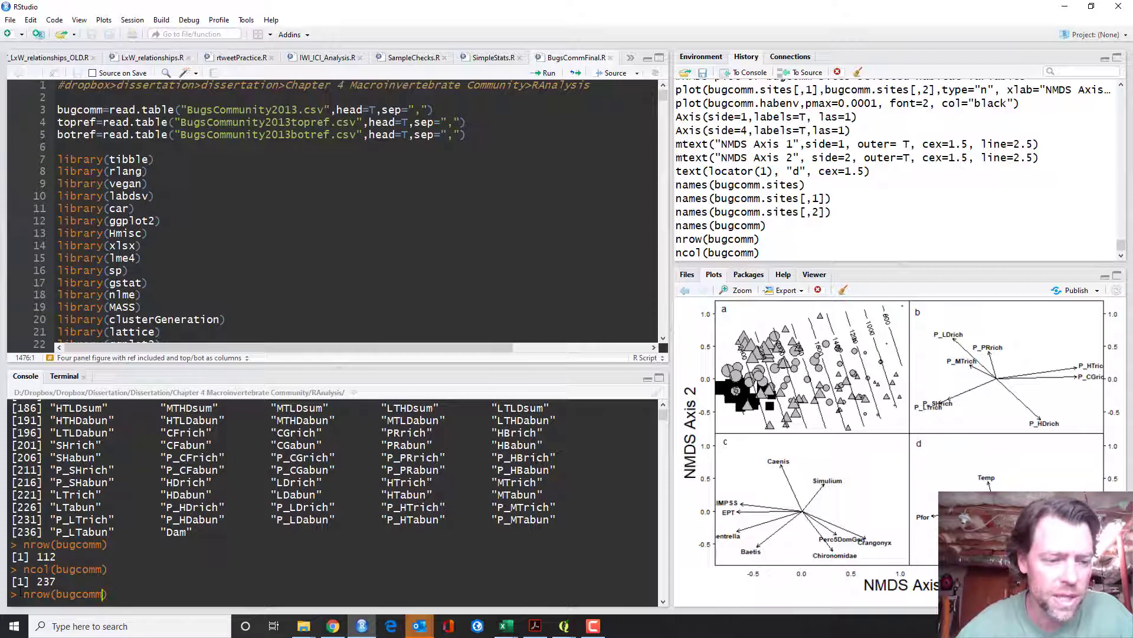
pyautogui.press('Return')
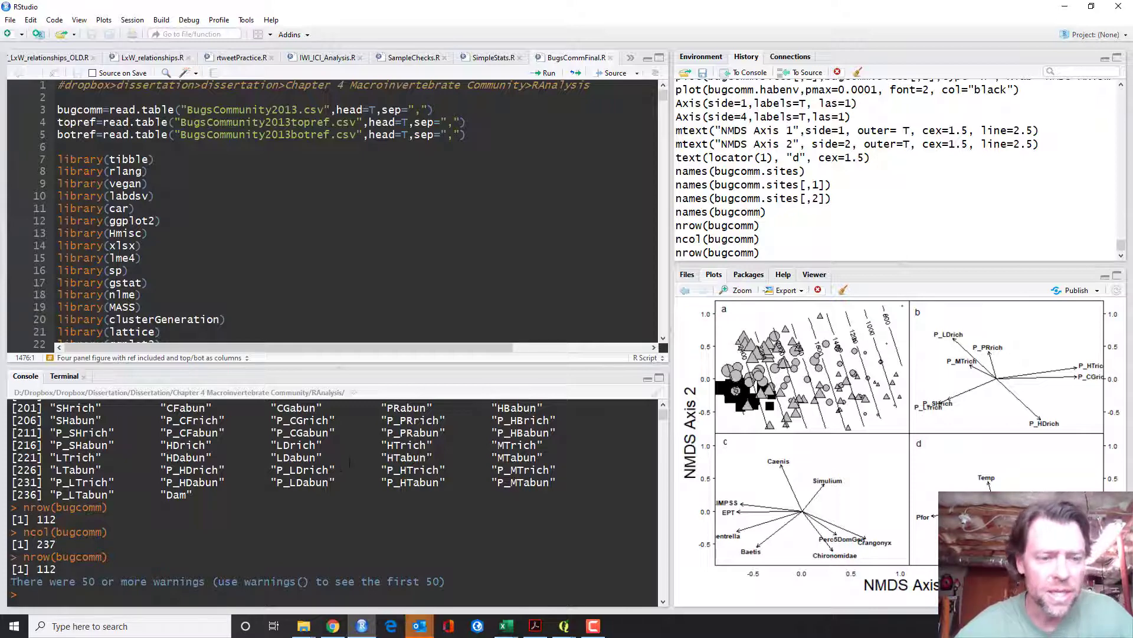
pyautogui.scroll(7, 349, 464)
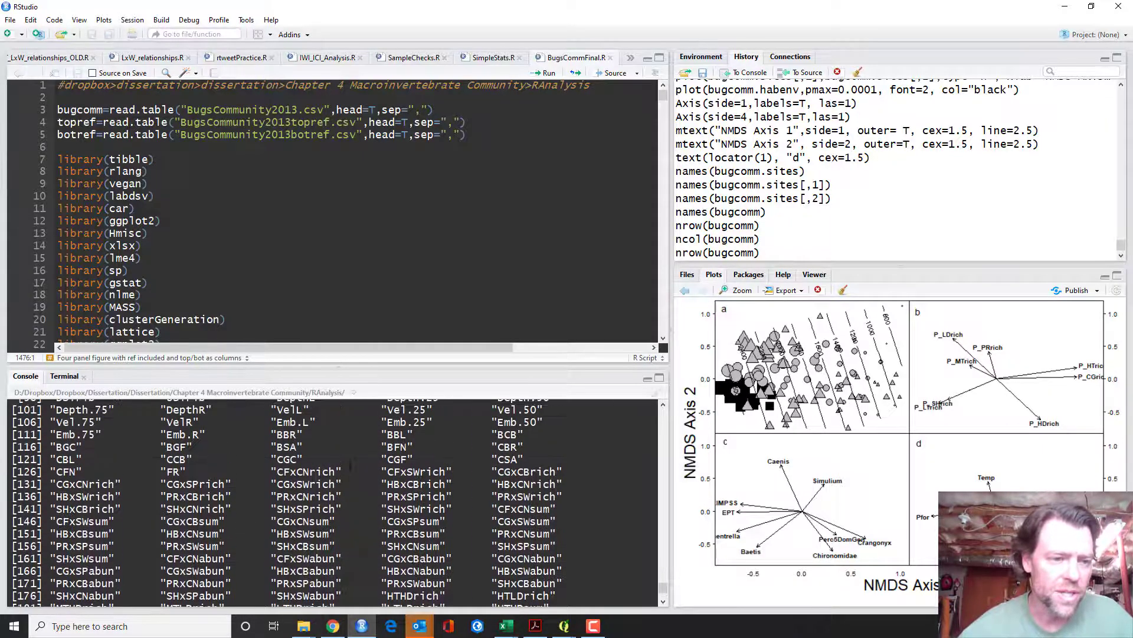
pyautogui.scroll(10, 349, 464)
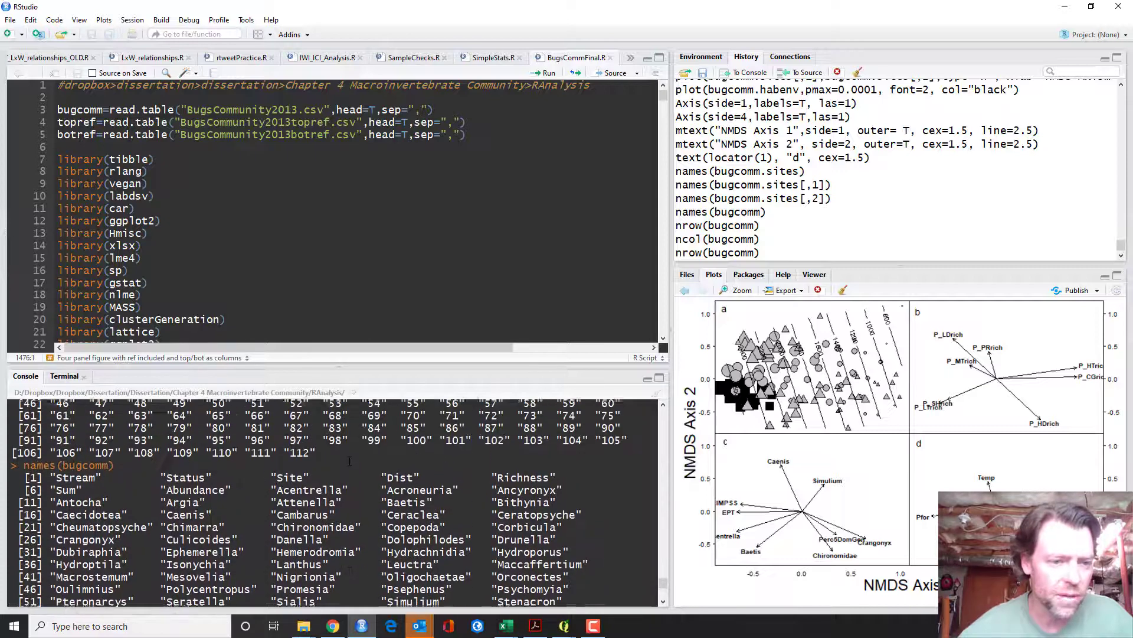
pyautogui.scroll(-2, 349, 463)
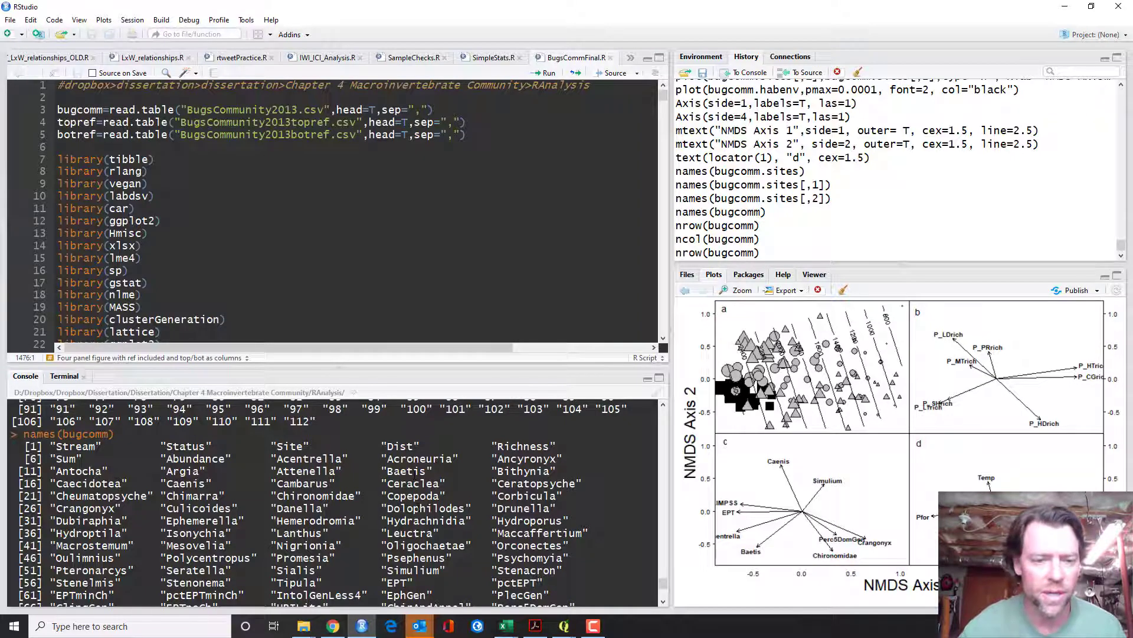
pyautogui.scroll(-3, 416, 508)
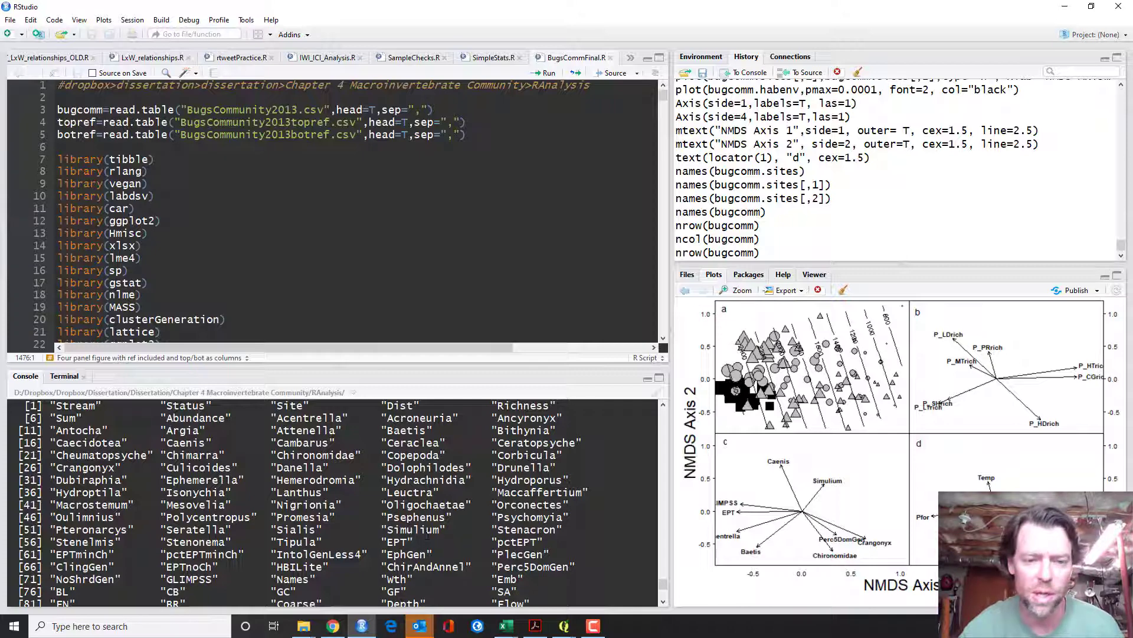
pyautogui.scroll(-2, 427, 534)
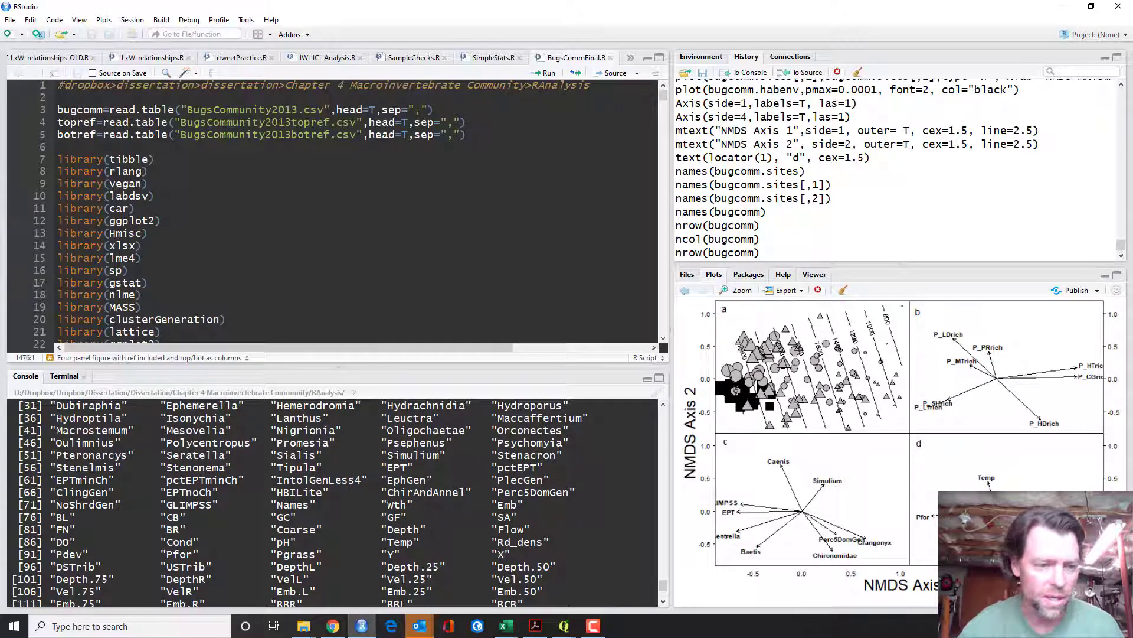
pyautogui.scroll(-3, 255, 533)
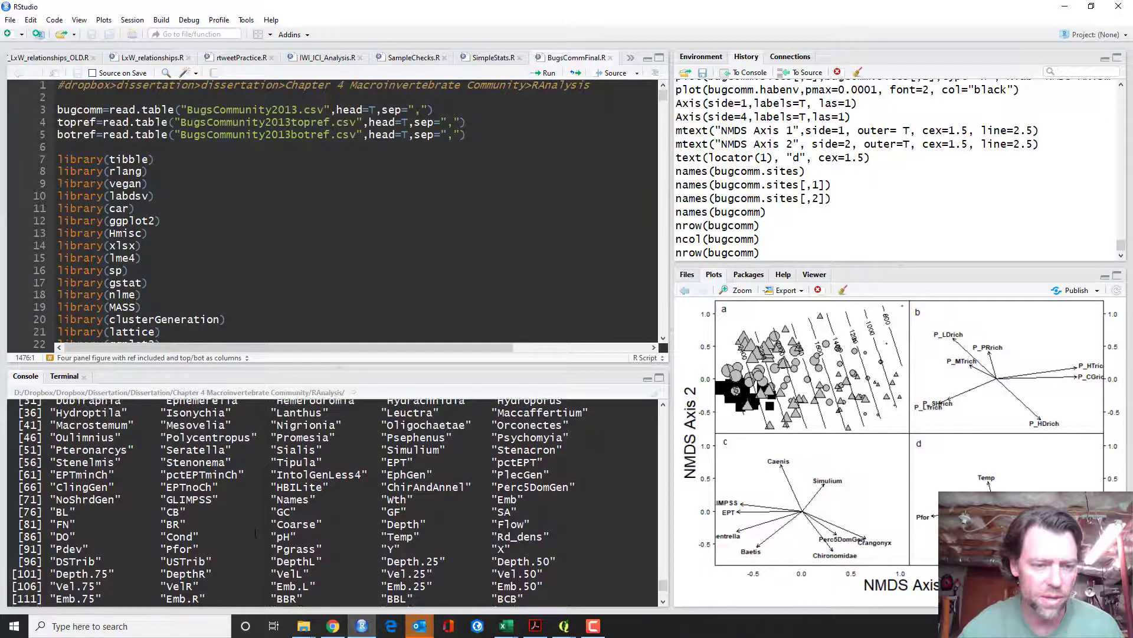
pyautogui.scroll(-1, 255, 533)
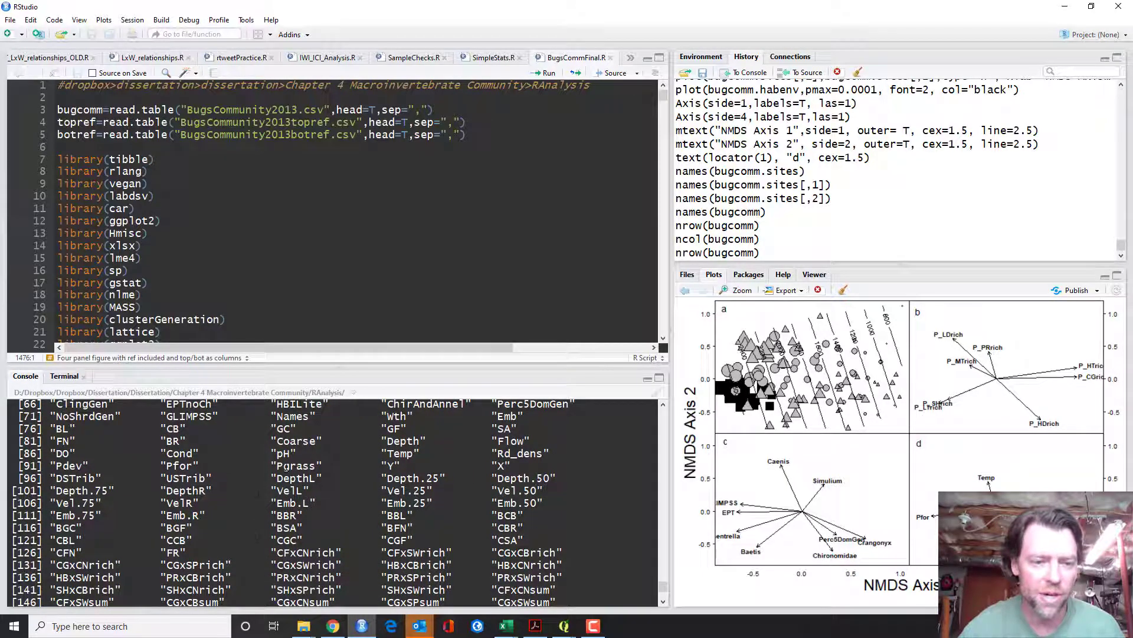
pyautogui.scroll(-3, 348, 515)
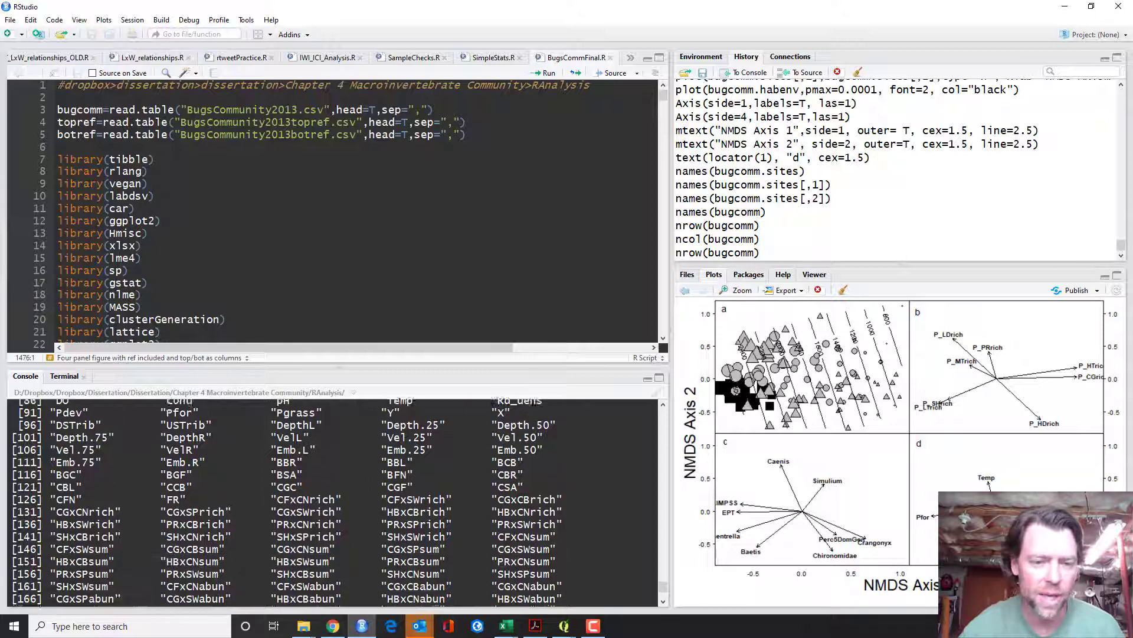
pyautogui.scroll(-6, 347, 514)
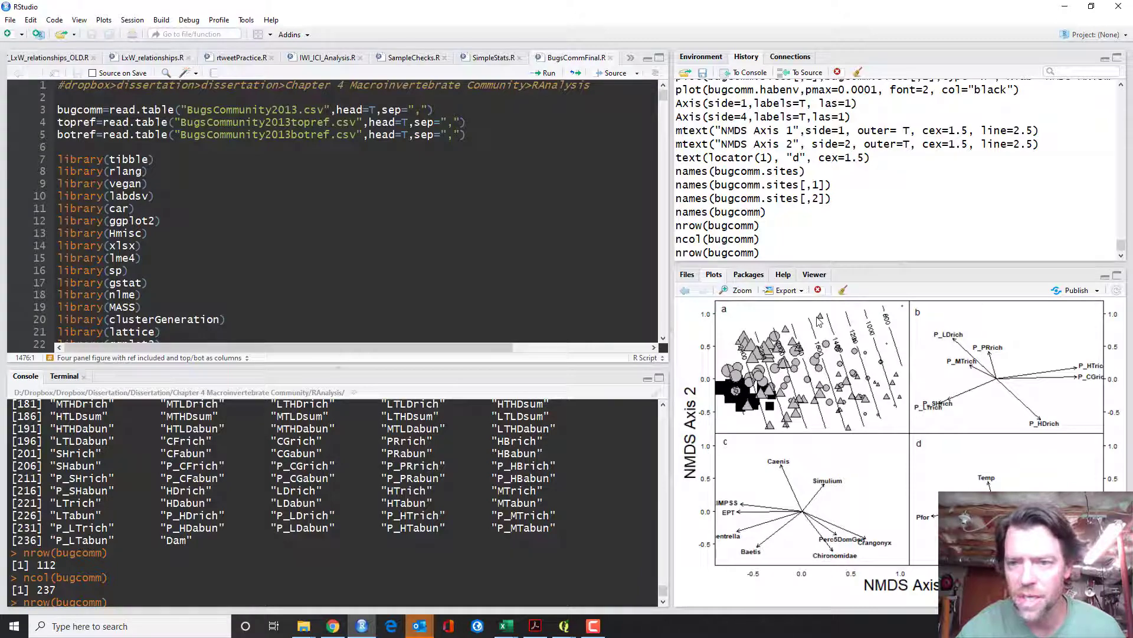
# Open the four-panel NMDS figure in the Plot Zoom window and maximize it
pyautogui.click(738, 290)
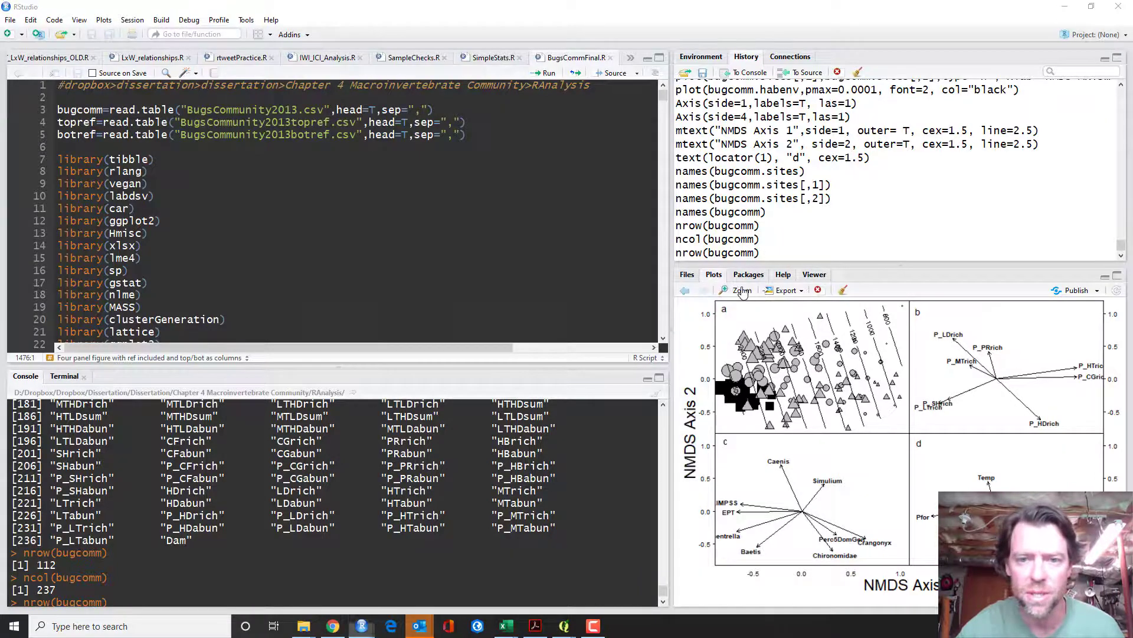
pyautogui.click(847, 59)
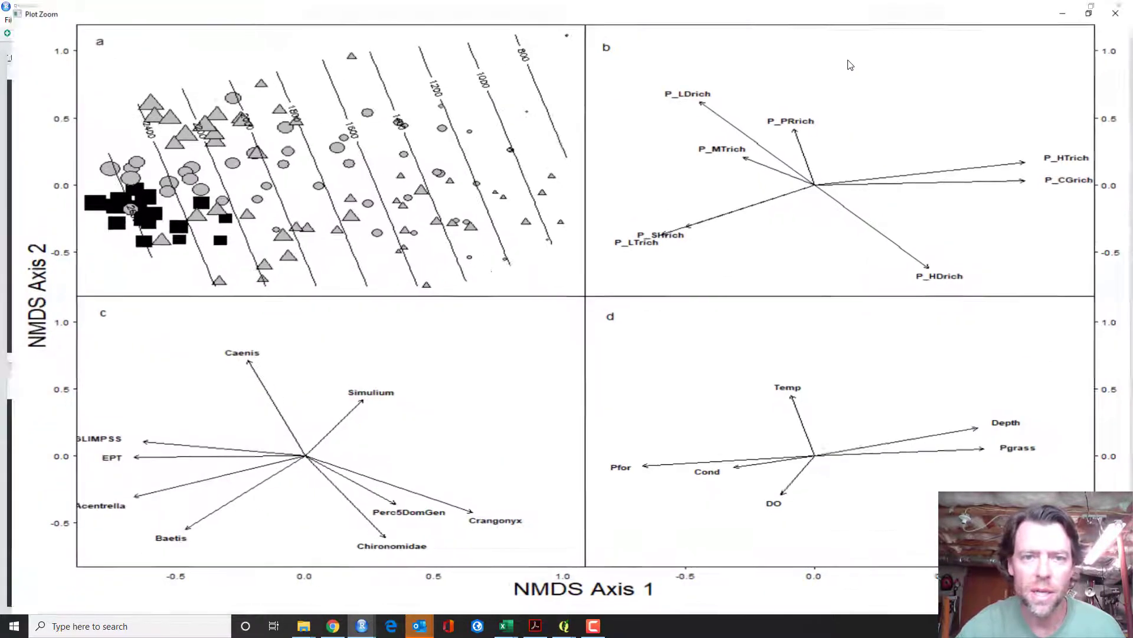